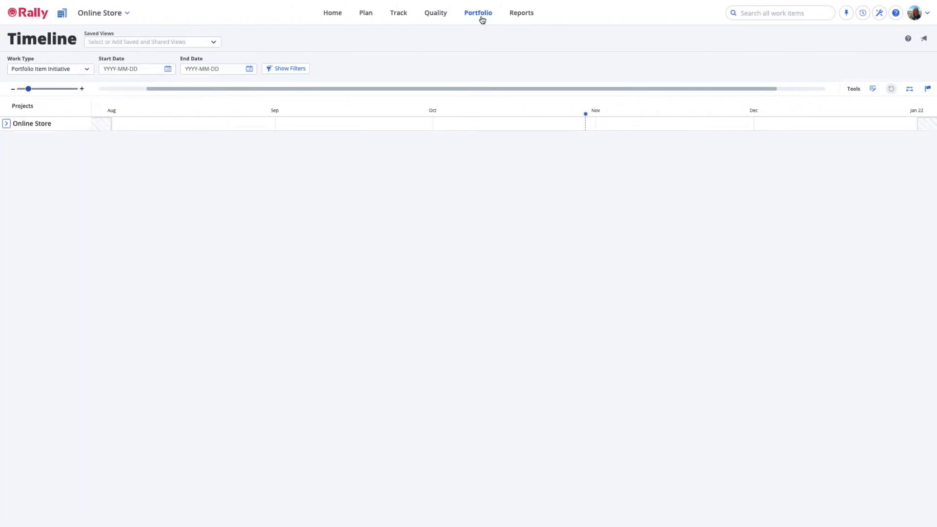
Go to the Portfolio Timeline page with Online Store as the selected project
left_click(481, 17)
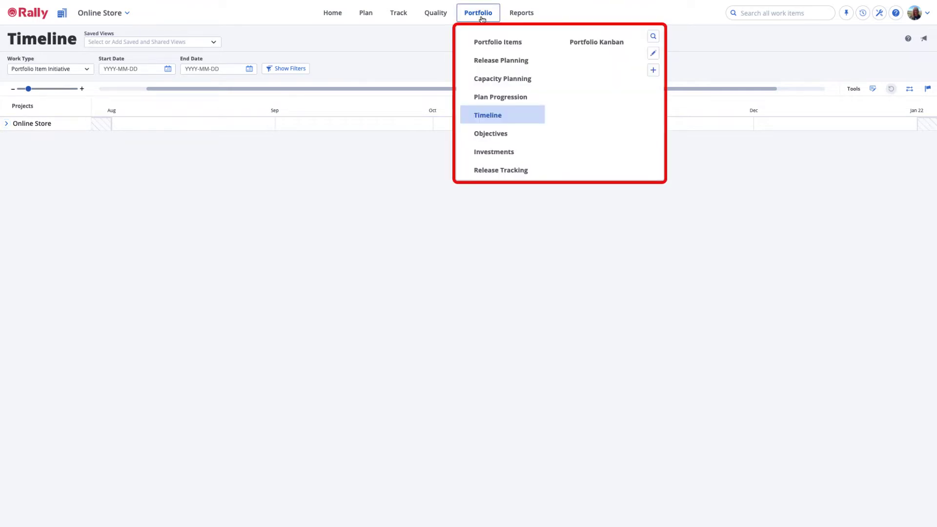
left_click(489, 120)
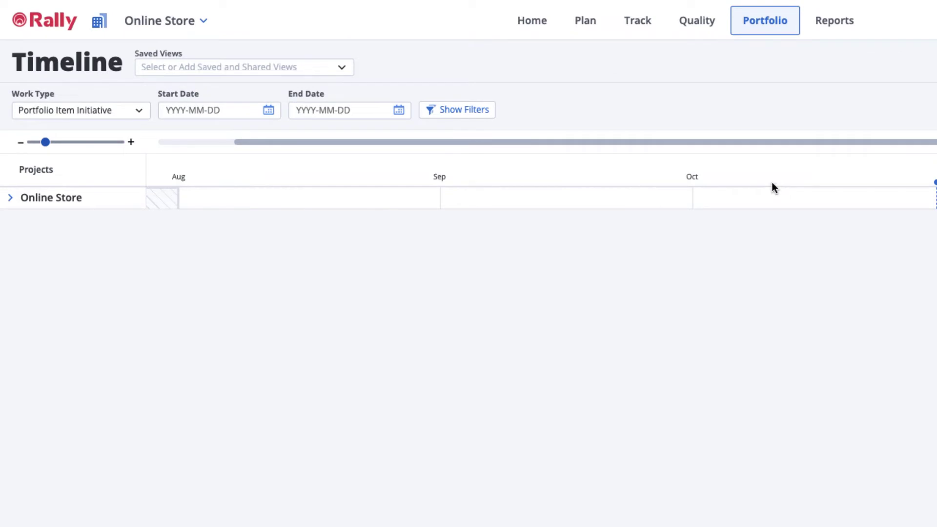
left_click(161, 23)
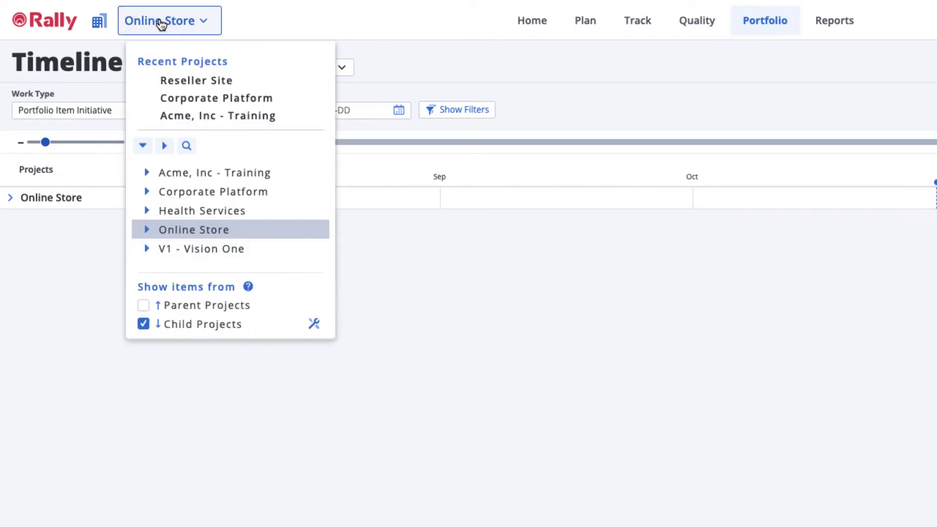
left_click(192, 229)
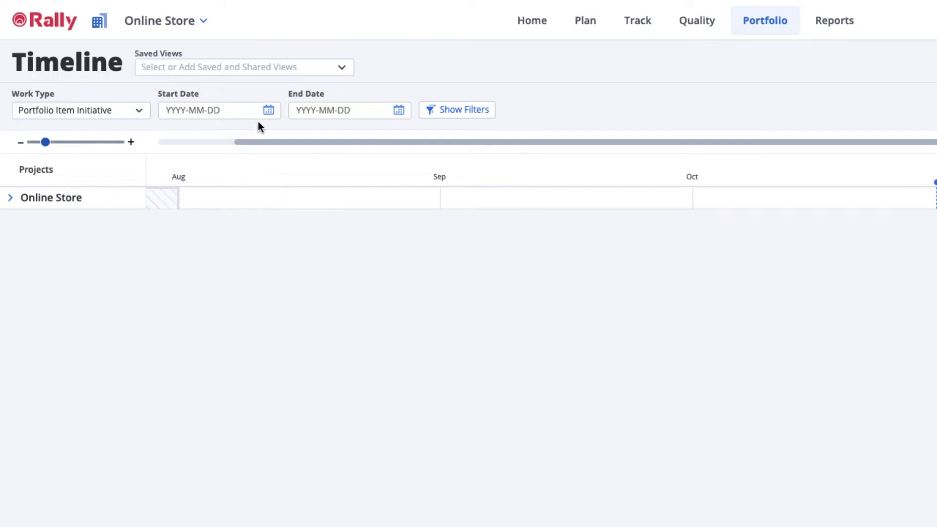
Set the timeline Start Date to 2021-08-01 and End Date to 2021-12-31
left_click(268, 110)
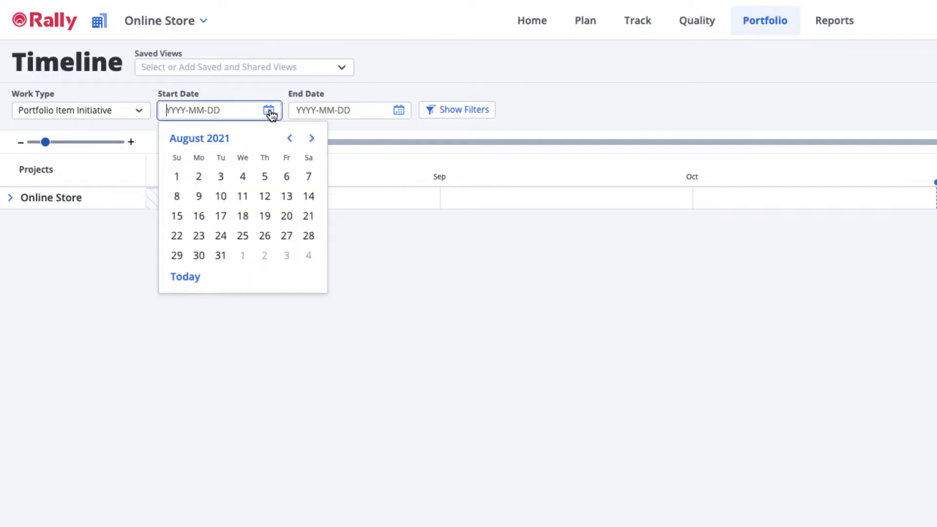
left_click(178, 176)
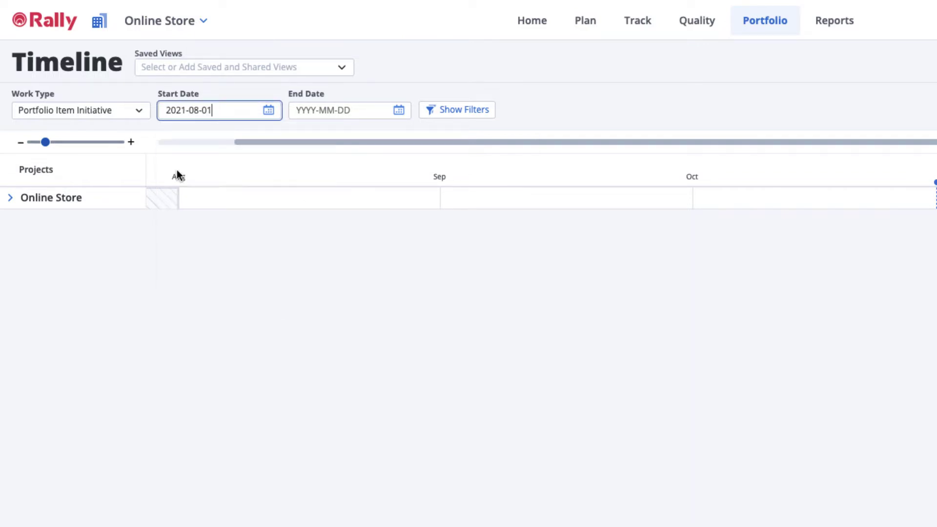
left_click(399, 111)
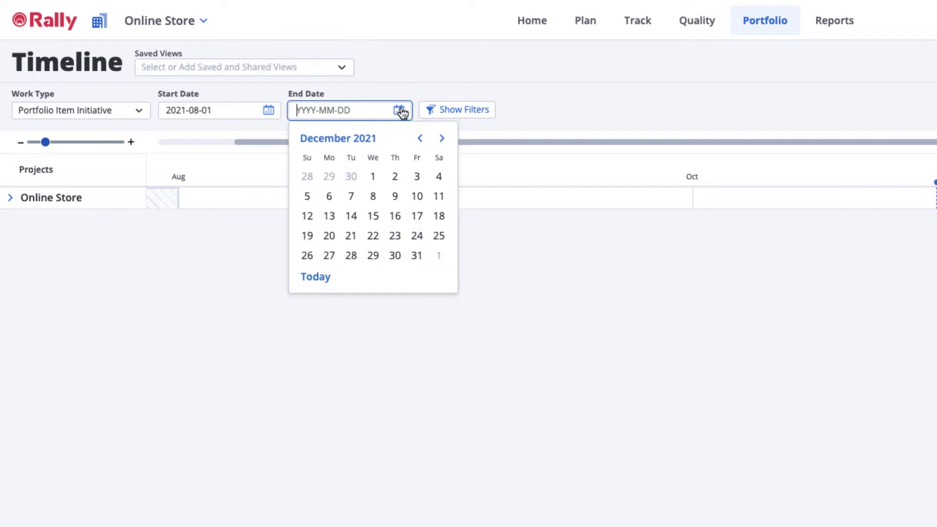
left_click(418, 262)
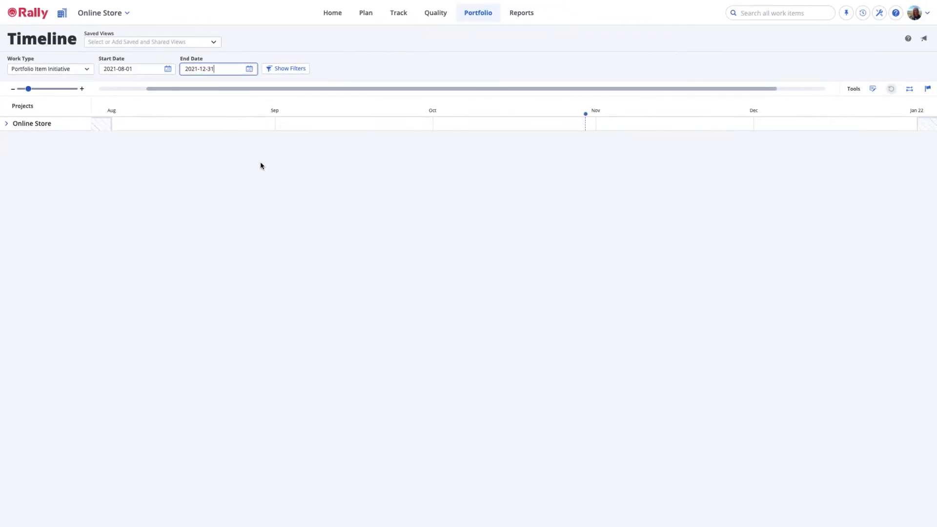
Switch Work Type to Portfolio Item Feature and expand Online Store and Consumer Site
left_click(87, 72)
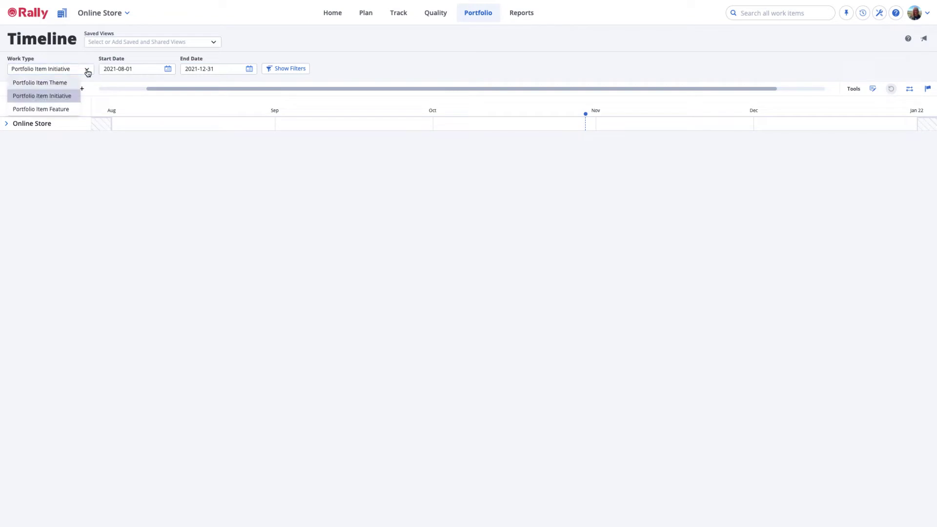
left_click(67, 109)
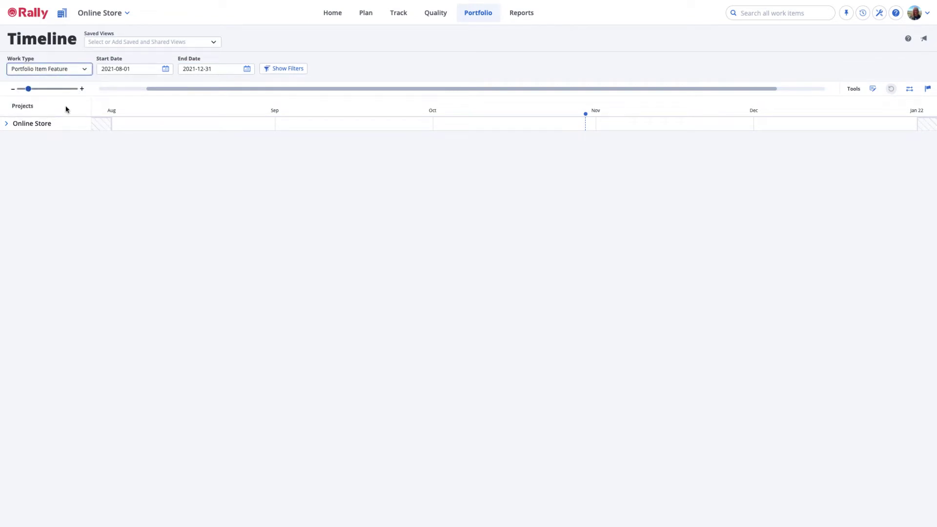
left_click(6, 123)
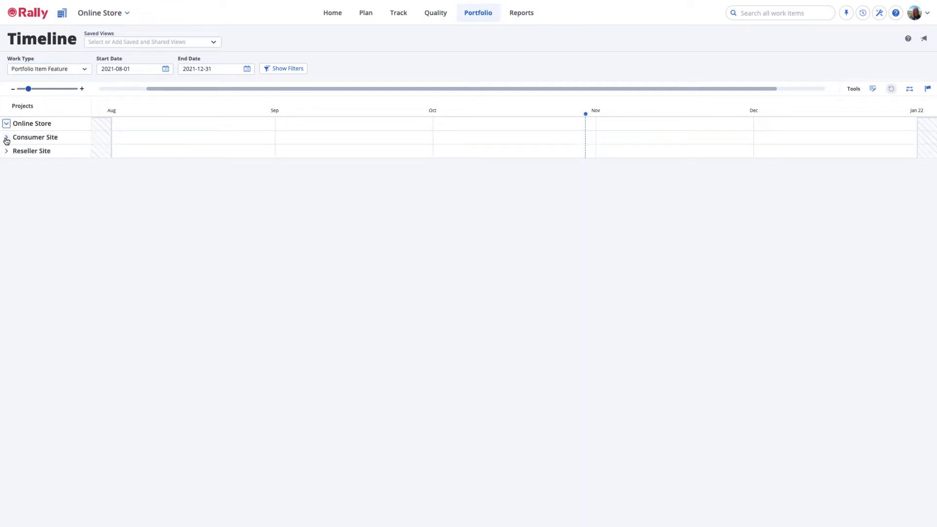
left_click(6, 138)
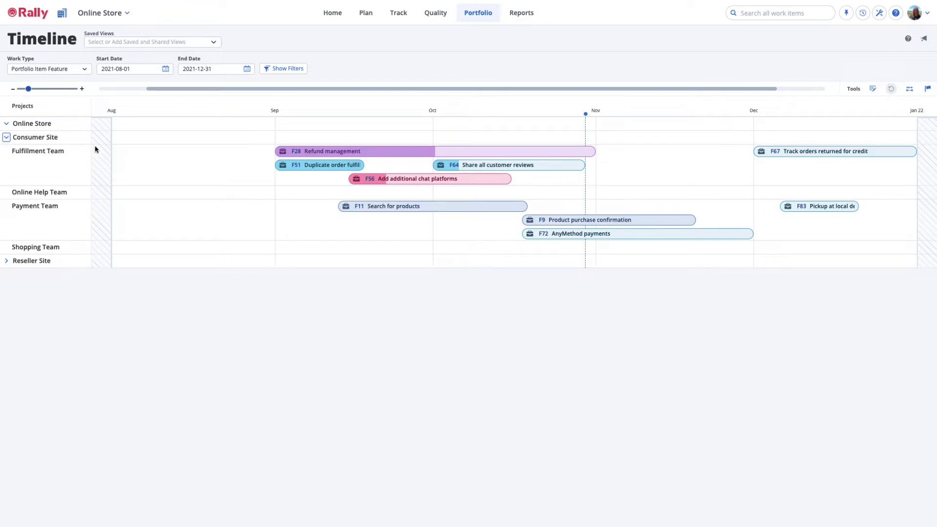
mouse_move(297, 155)
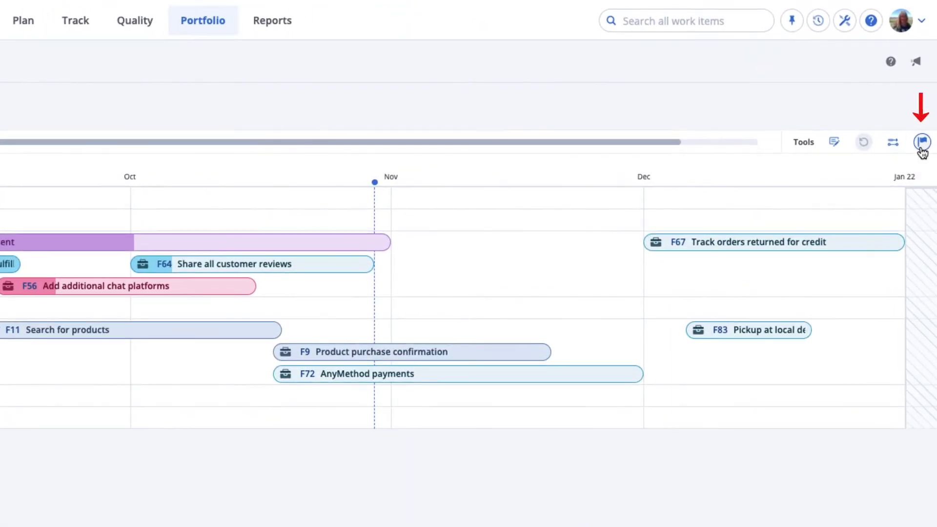
Turn on both Project Milestones and Workspace Milestones as lines on the timeline
left_click(921, 142)
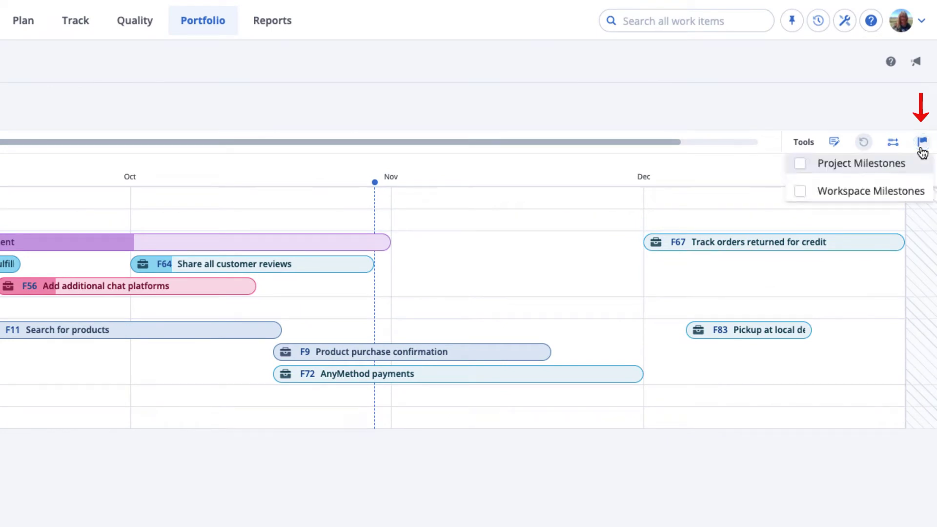
left_click(800, 163)
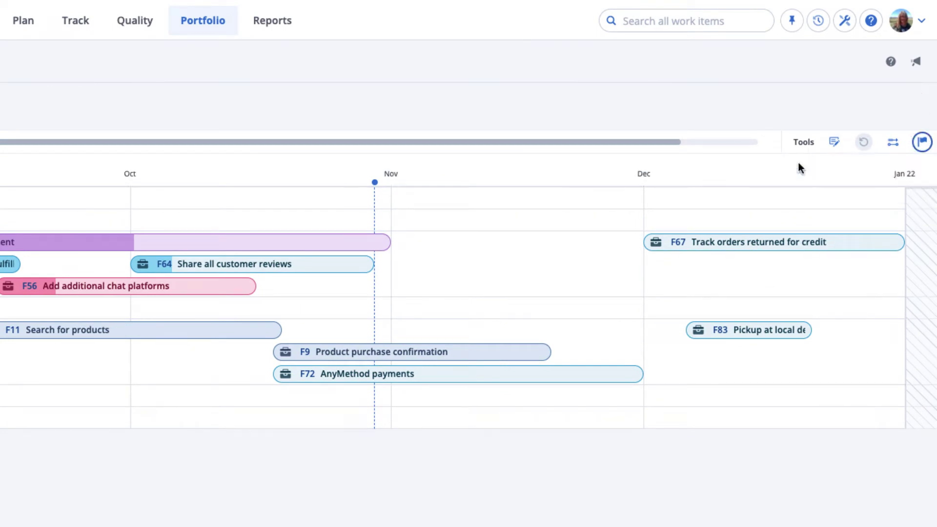
left_click(922, 143)
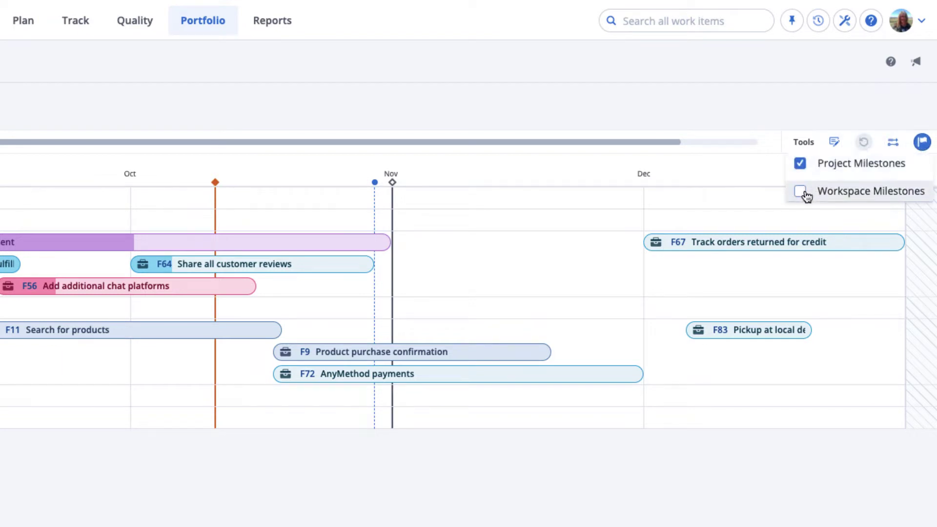
left_click(803, 191)
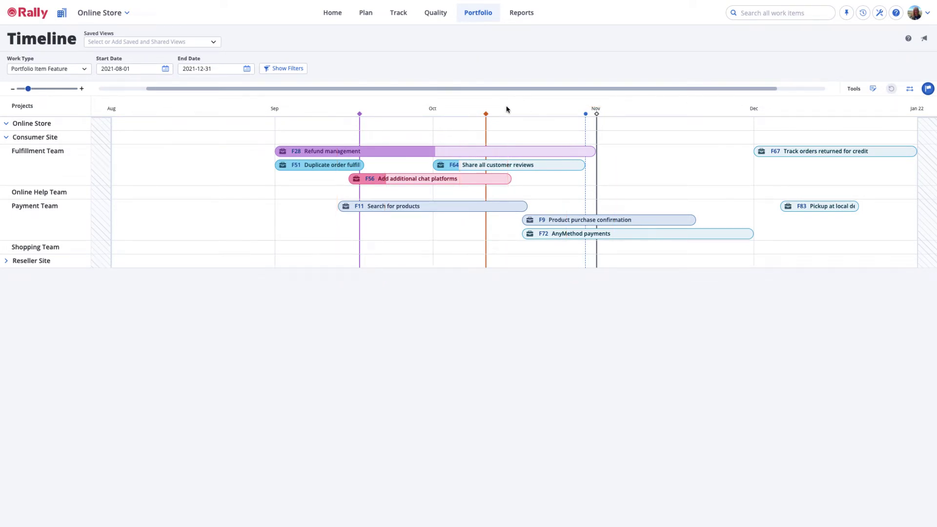
mouse_move(487, 117)
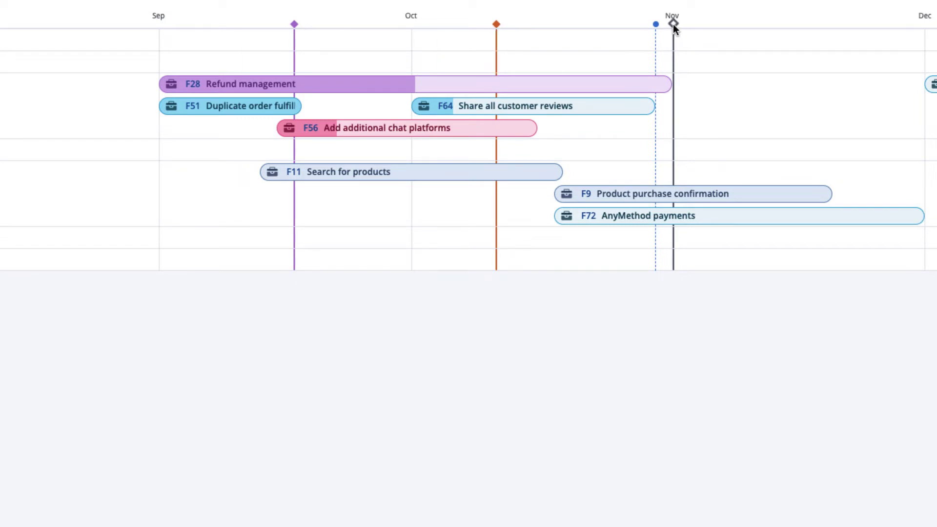
mouse_move(673, 25)
mouse_move(310, 135)
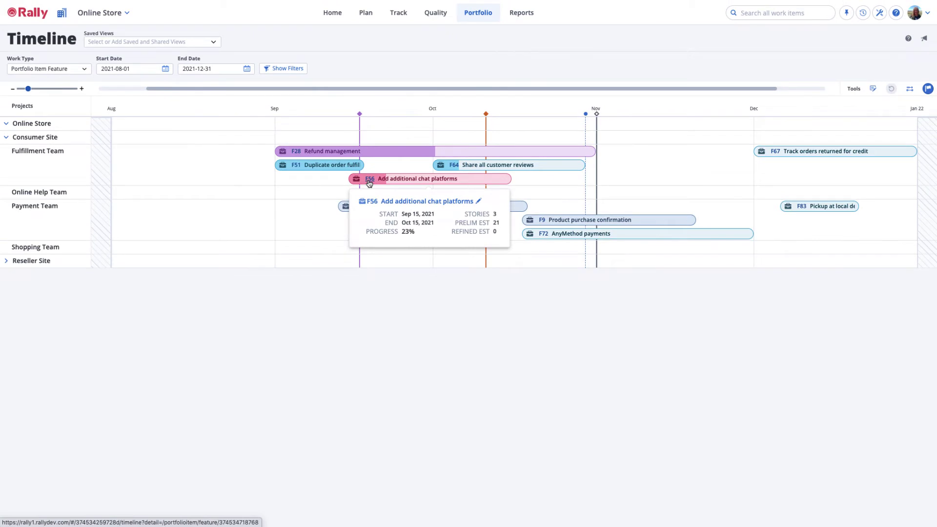
Review the F56 Add additional chat platforms details, close them, and open the Work Type list
left_click(370, 179)
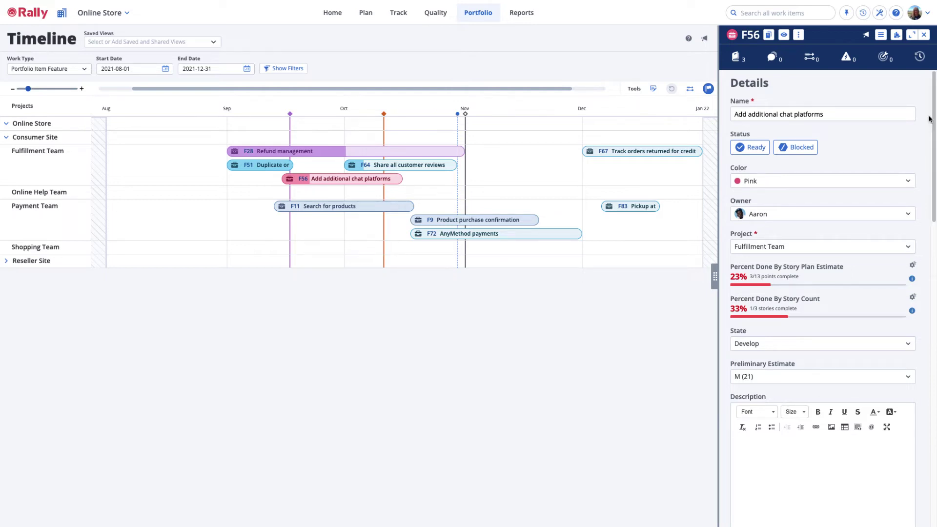
left_click(925, 35)
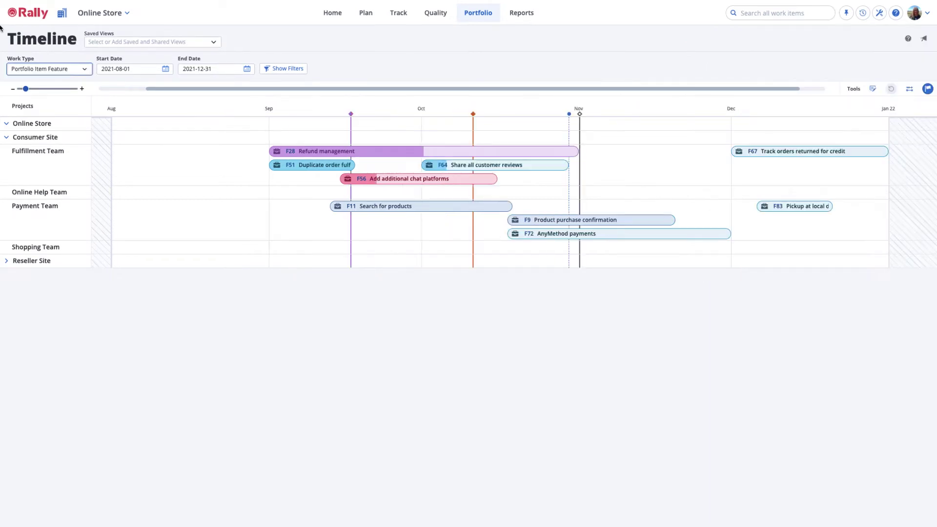
left_click(86, 70)
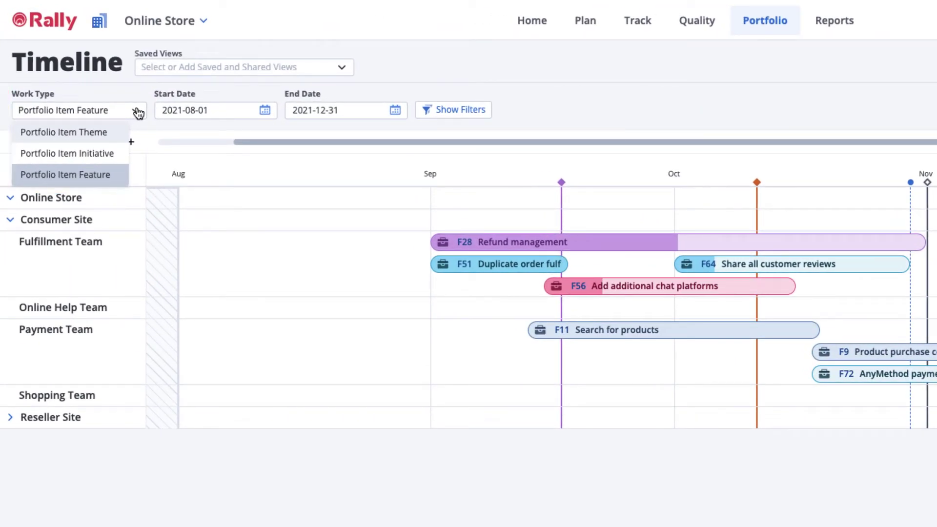
left_click(266, 117)
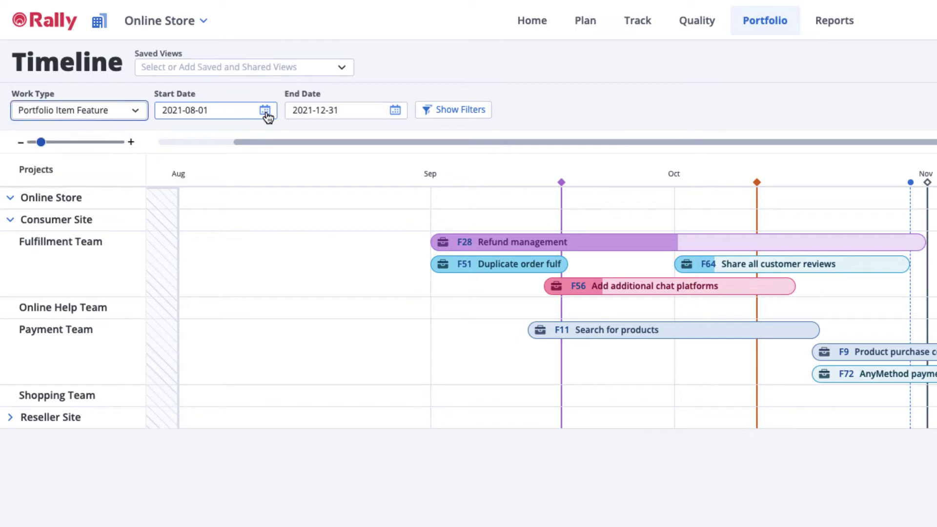
left_click(265, 113)
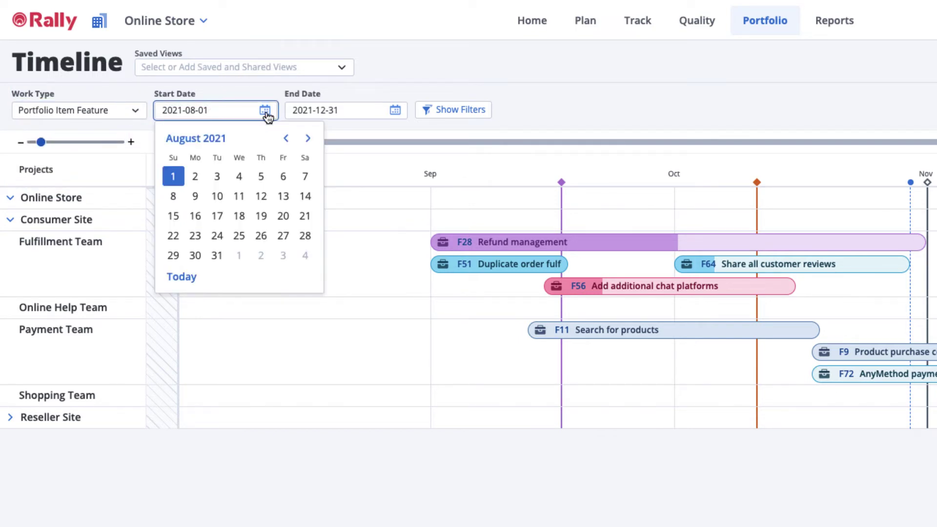
left_click(396, 112)
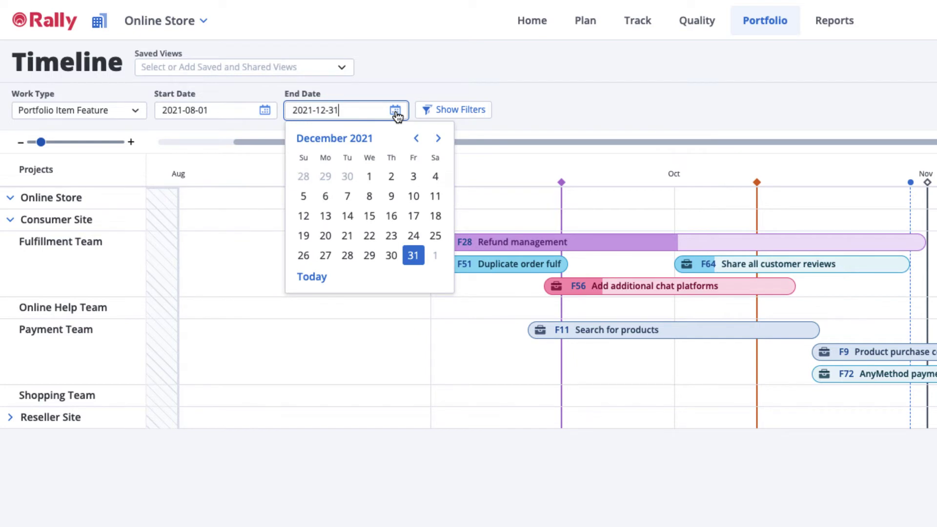
left_click(412, 91)
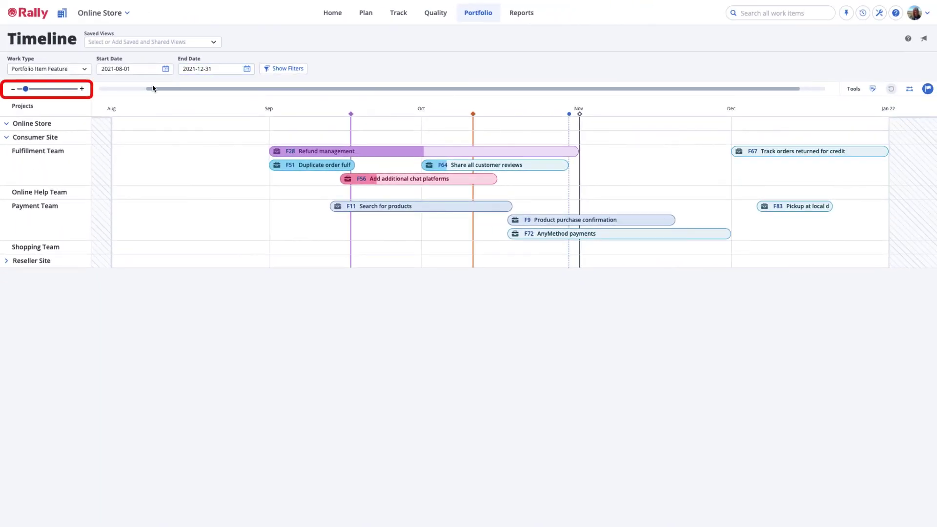
Zoom the timeline in and scroll it so August through January is visible
mouse_move(25, 90)
left_mouse_down()
mouse_move(54, 100)
mouse_move(30, 103)
left_mouse_up()
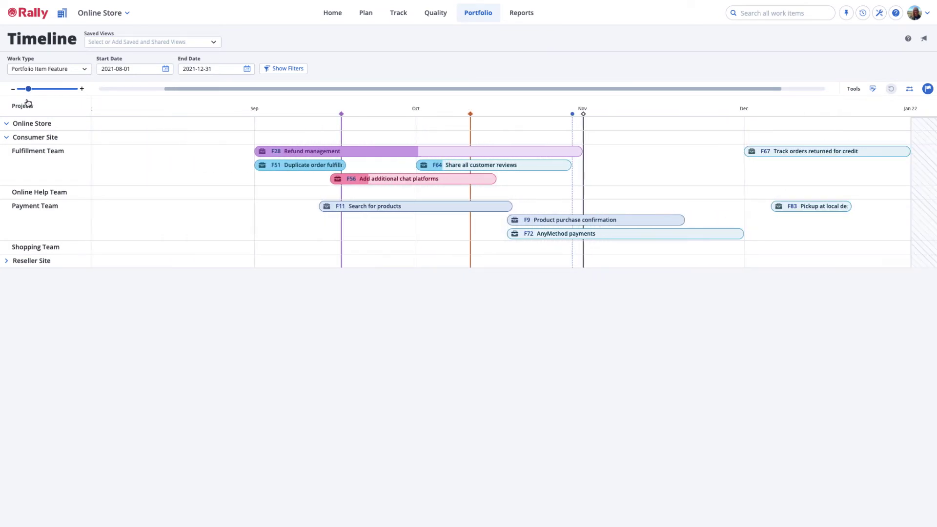
left_click_drag(221, 90, 259, 98)
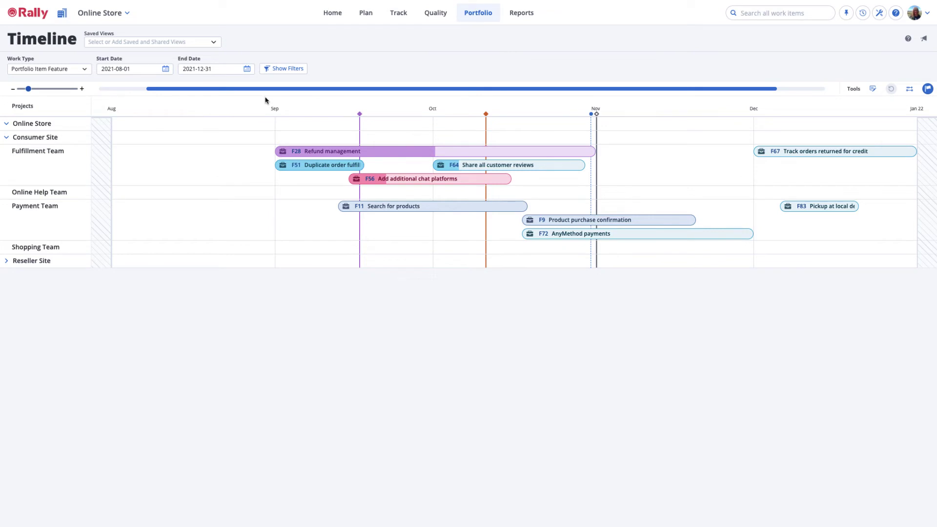
Set the Dependencies tool to Show All so every dependency line appears
left_click(910, 93)
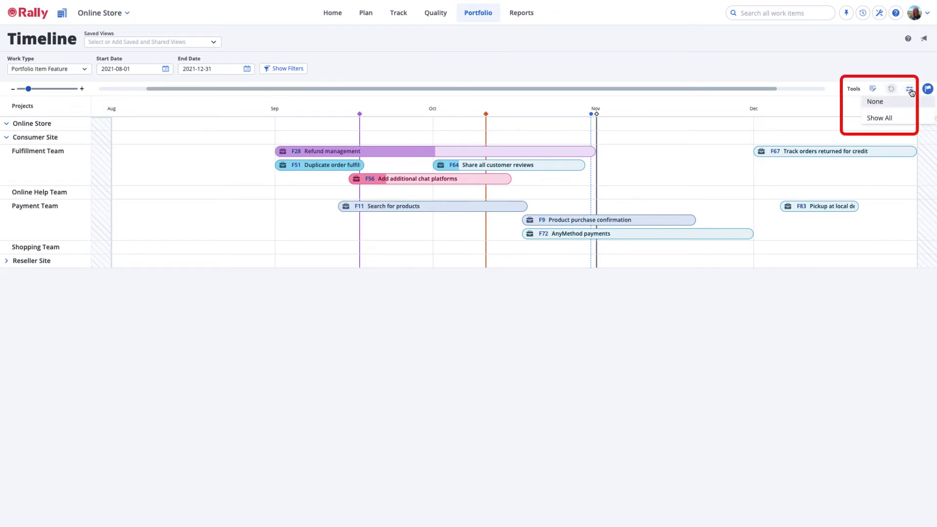
left_click(883, 118)
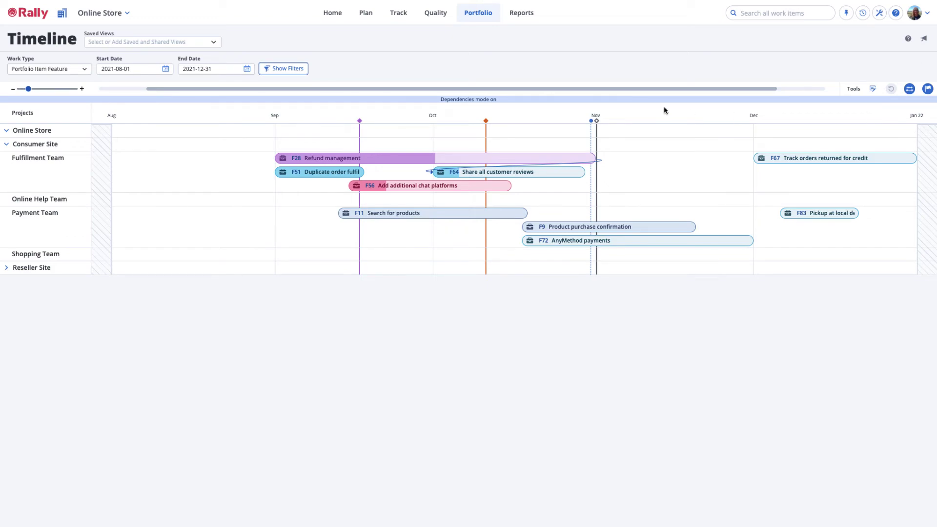
Add a Release filter to the timeline and restrict it to release R1
left_click(289, 74)
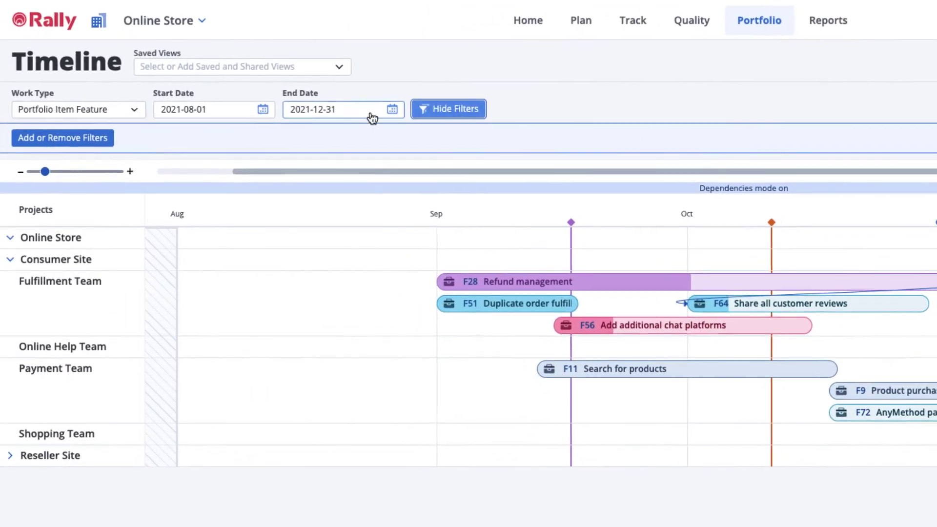
left_click(39, 109)
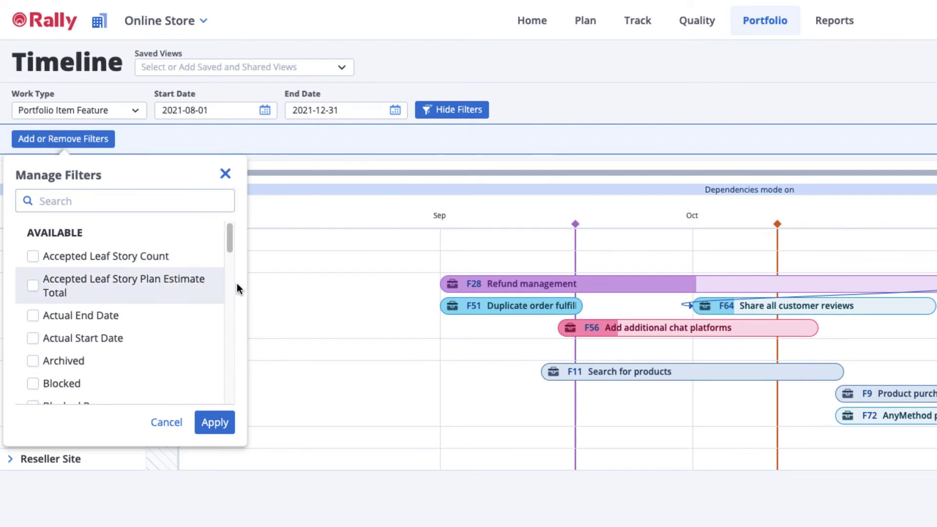
left_click_drag(228, 244, 225, 369)
left_click(32, 345)
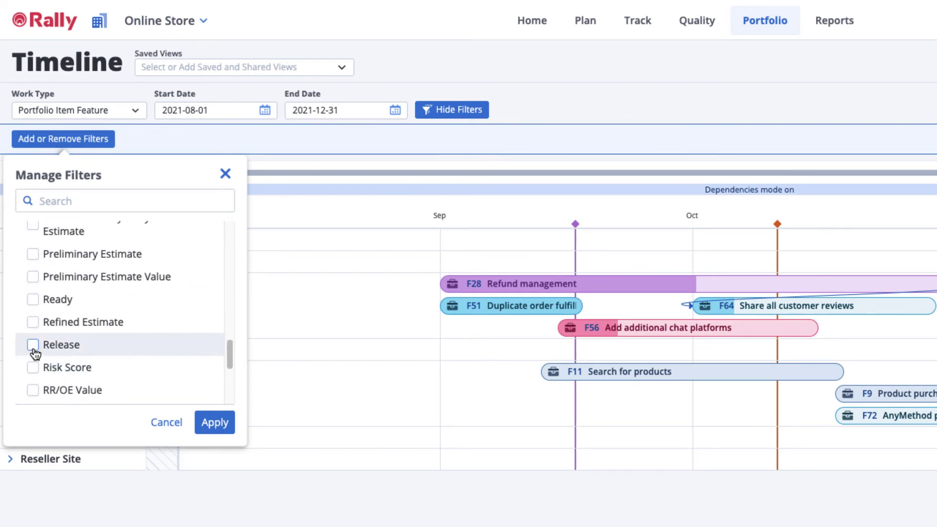
left_click(216, 423)
left_click(22, 152)
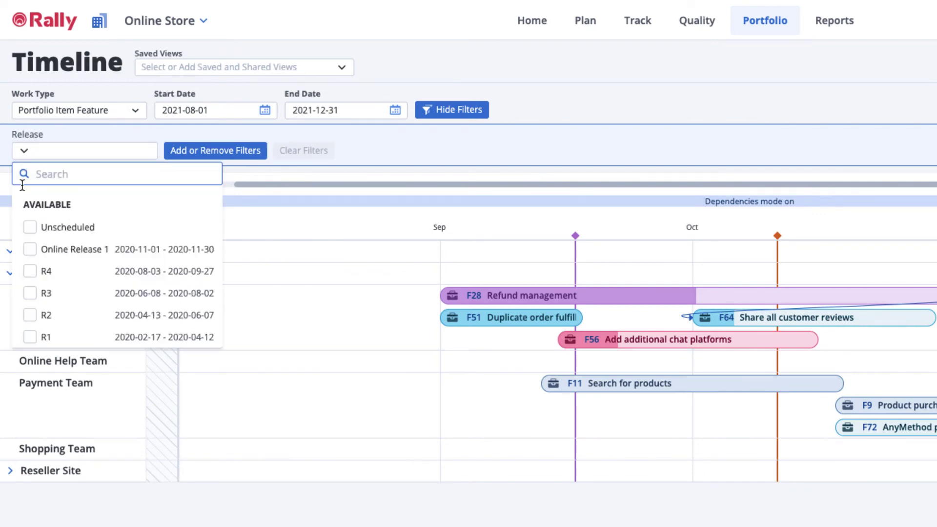
left_click(29, 337)
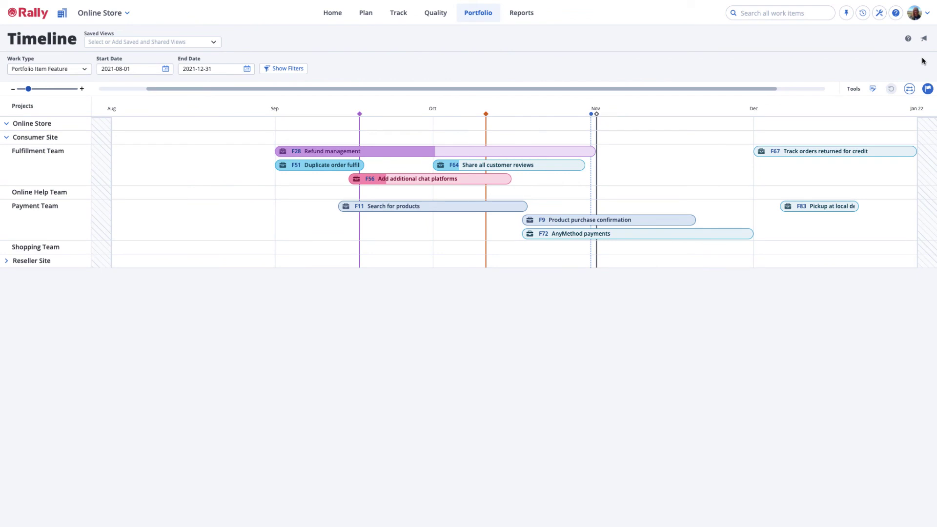
Turn on timeline edit mode, confirming with Continue in the Edit Mode dialog
left_click(872, 90)
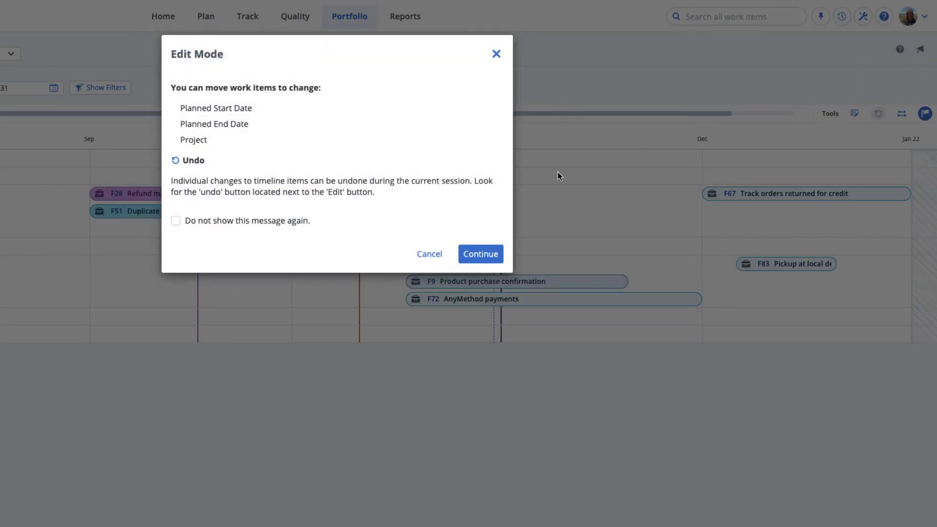
left_click(486, 253)
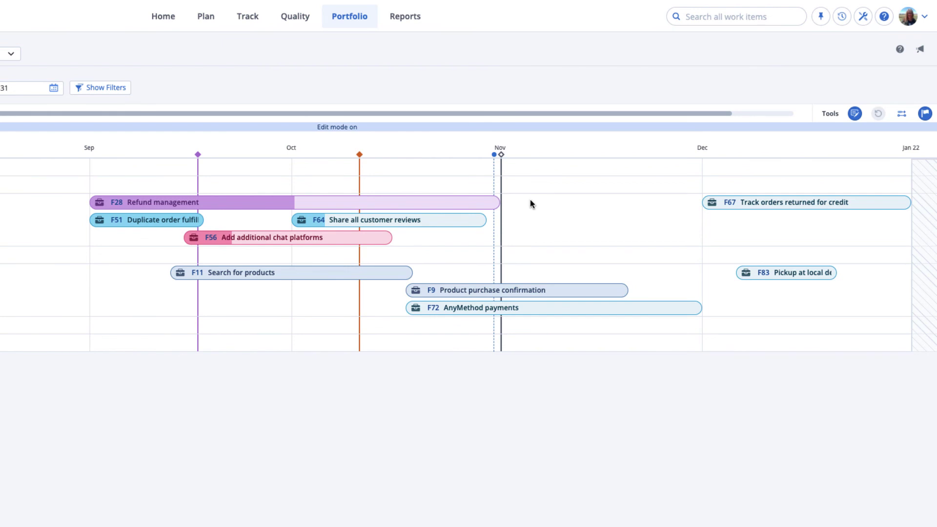
Reschedule F28 Refund management to run Sep 24–Nov 23, 2021
left_click(473, 204)
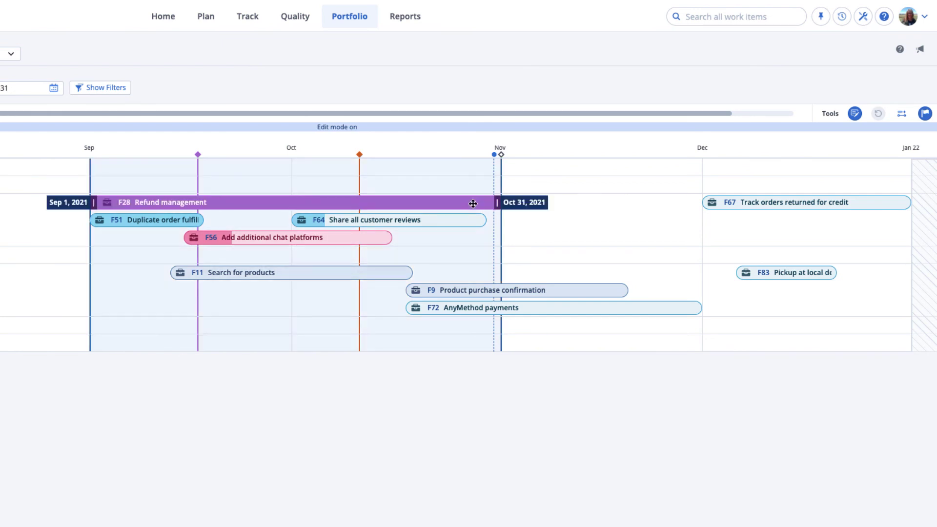
mouse_move(496, 205)
left_mouse_down()
mouse_move(566, 200)
mouse_move(498, 203)
left_mouse_up()
left_click_drag(263, 202, 295, 207)
Undo a trial move of F56's start to Sep 21, then open F11 Search for products details
left_click_drag(188, 243, 227, 241)
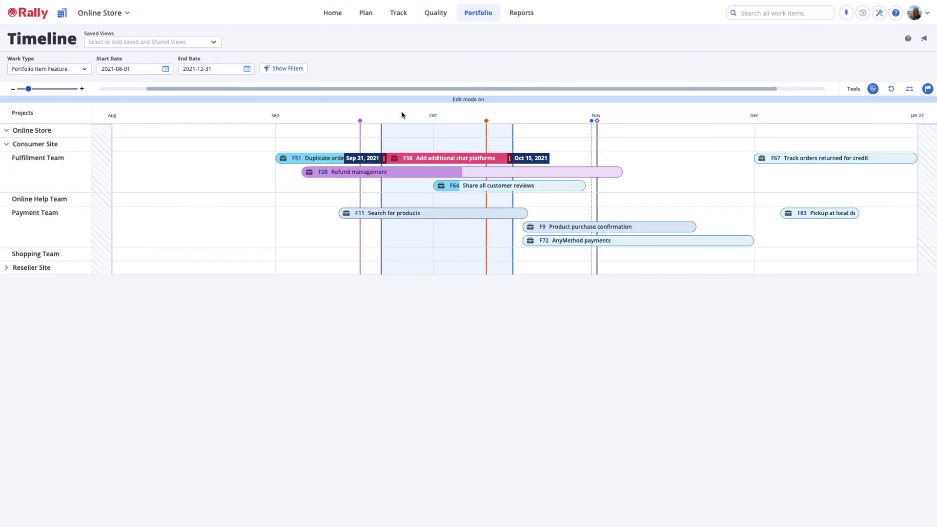
key("ctrl+z")
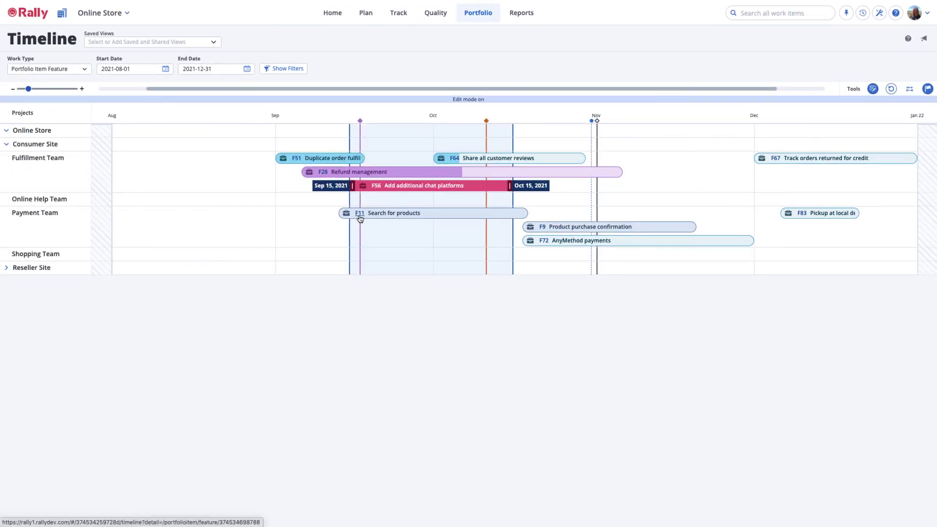
left_click(360, 218)
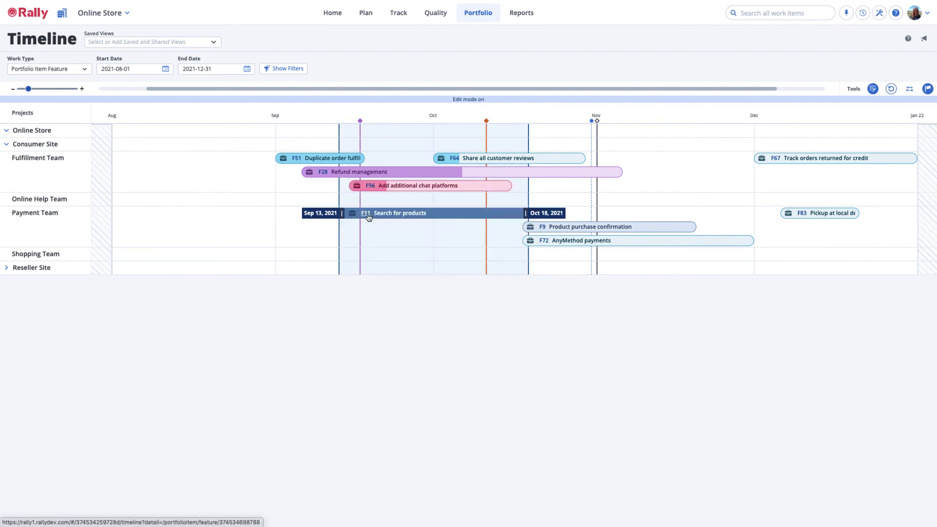
left_click(366, 214)
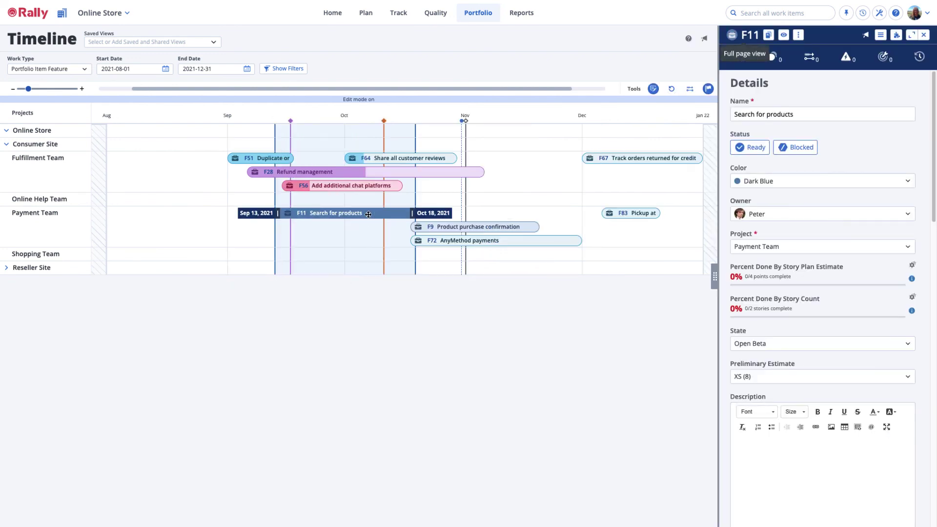